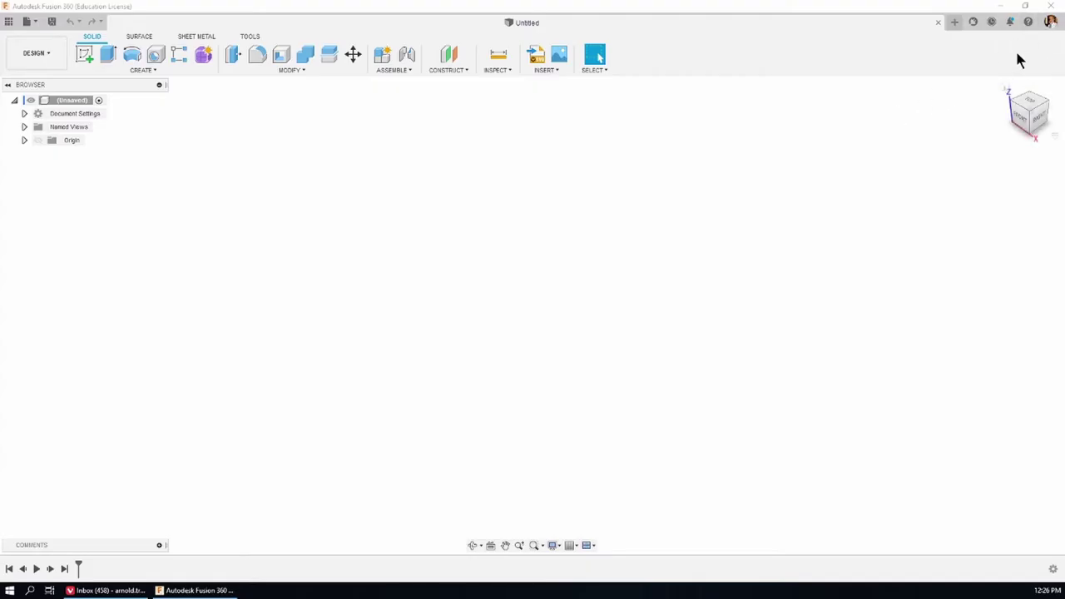
# Step: Choose English as the user language and Solidworks for the pan, zoom and orbit shortcuts in the general preferences
pyautogui.click(1051, 23)
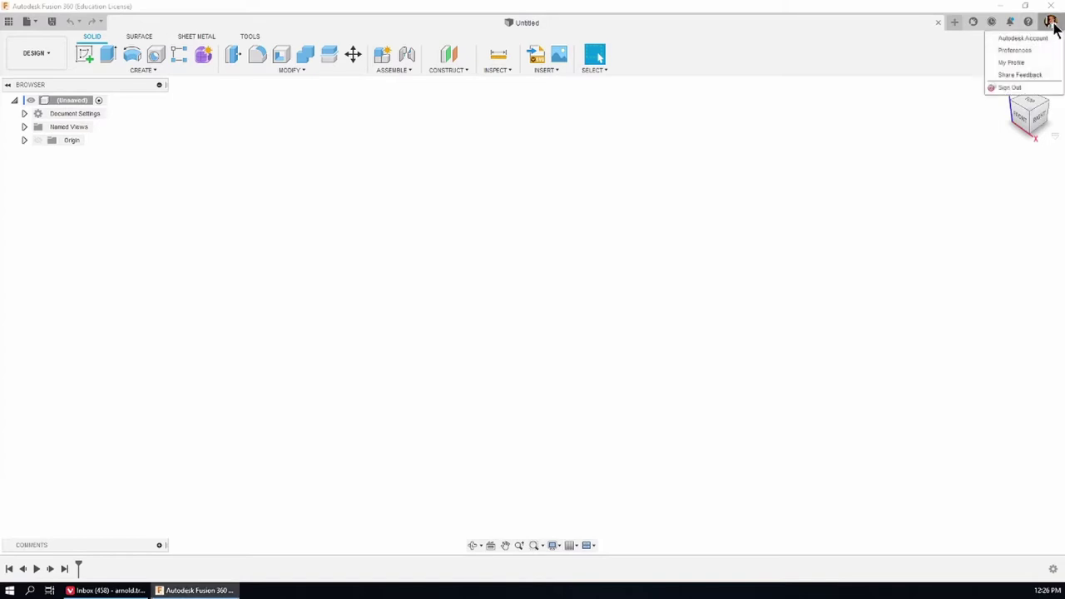
pyautogui.click(1017, 51)
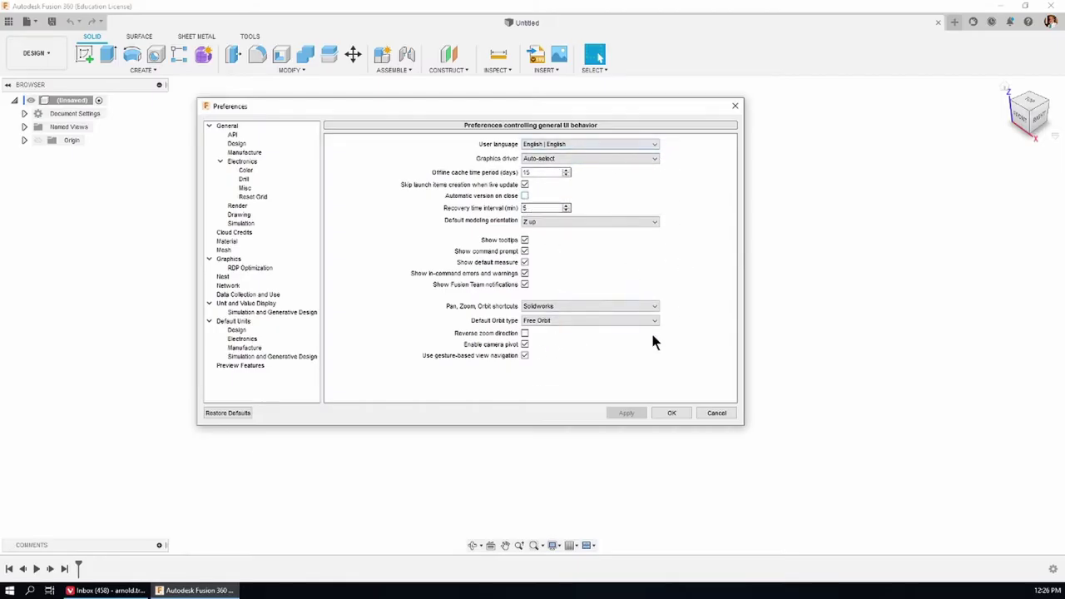
pyautogui.click(653, 145)
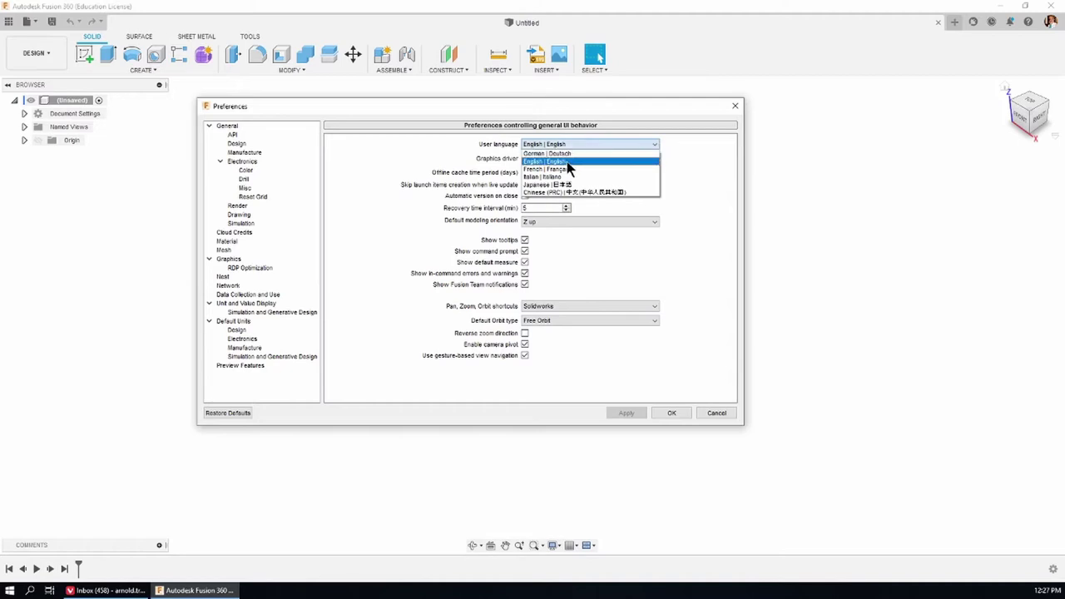
pyautogui.click(566, 161)
pyautogui.click(654, 159)
pyautogui.click(654, 161)
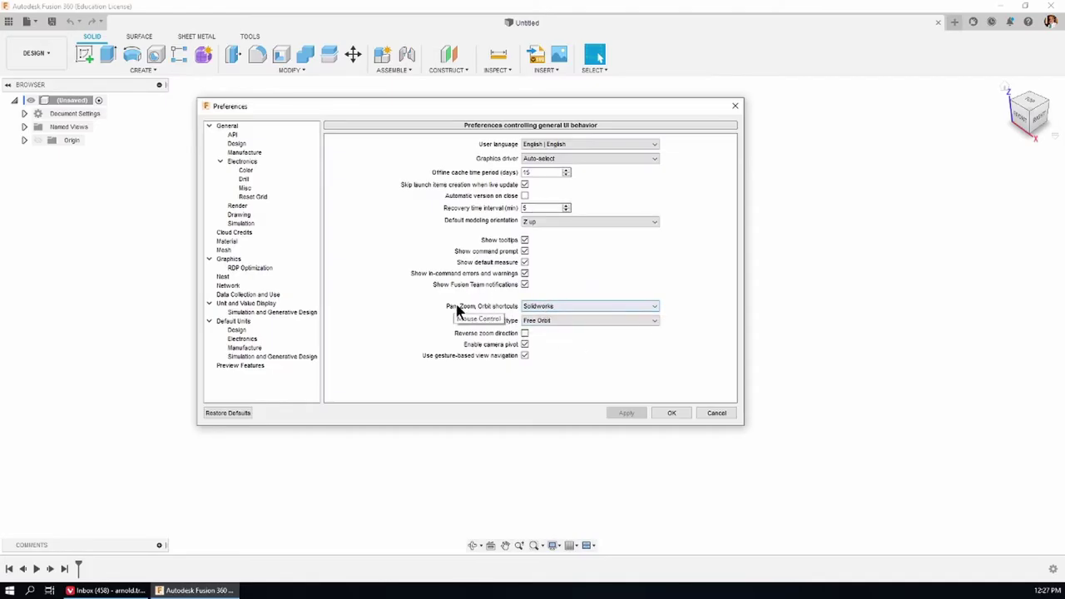
pyautogui.click(620, 306)
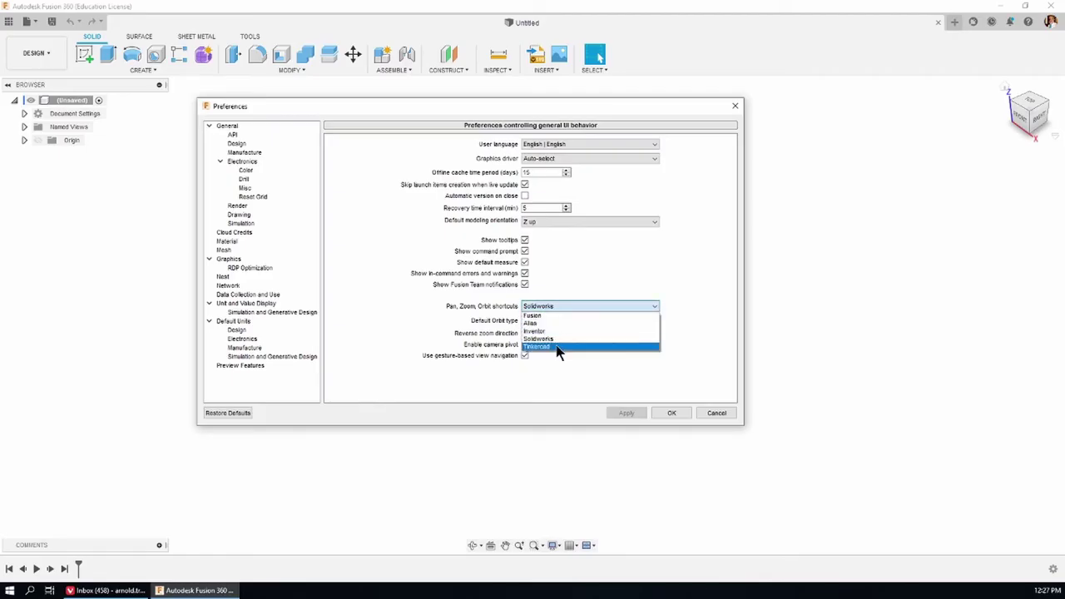
pyautogui.click(551, 338)
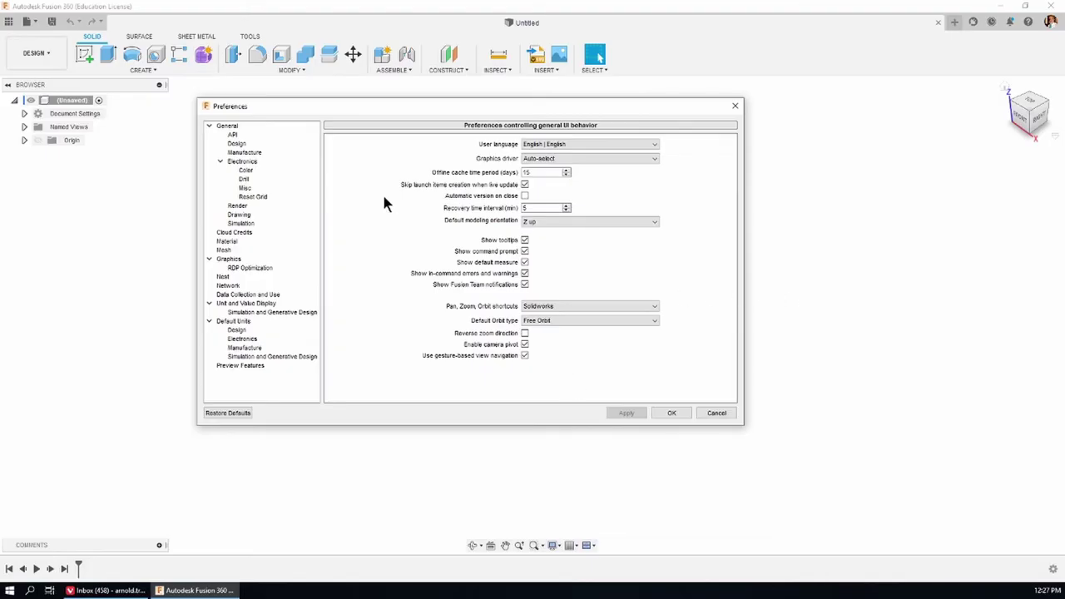
# Step: Look through the General, API and Design preferences and open the default settings for drawings
pyautogui.click(231, 129)
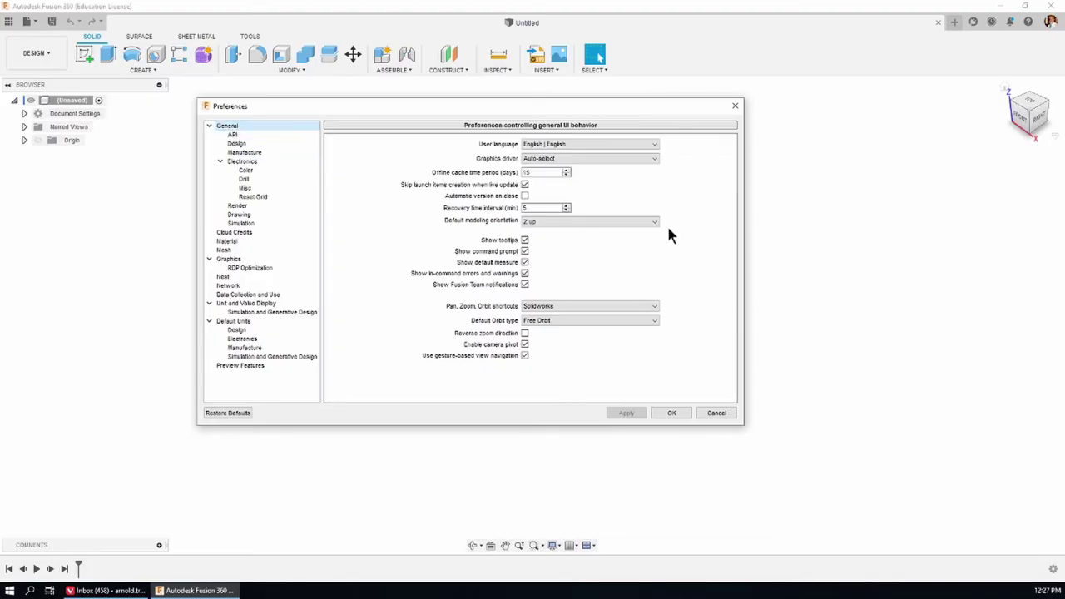
pyautogui.click(239, 135)
pyautogui.click(241, 143)
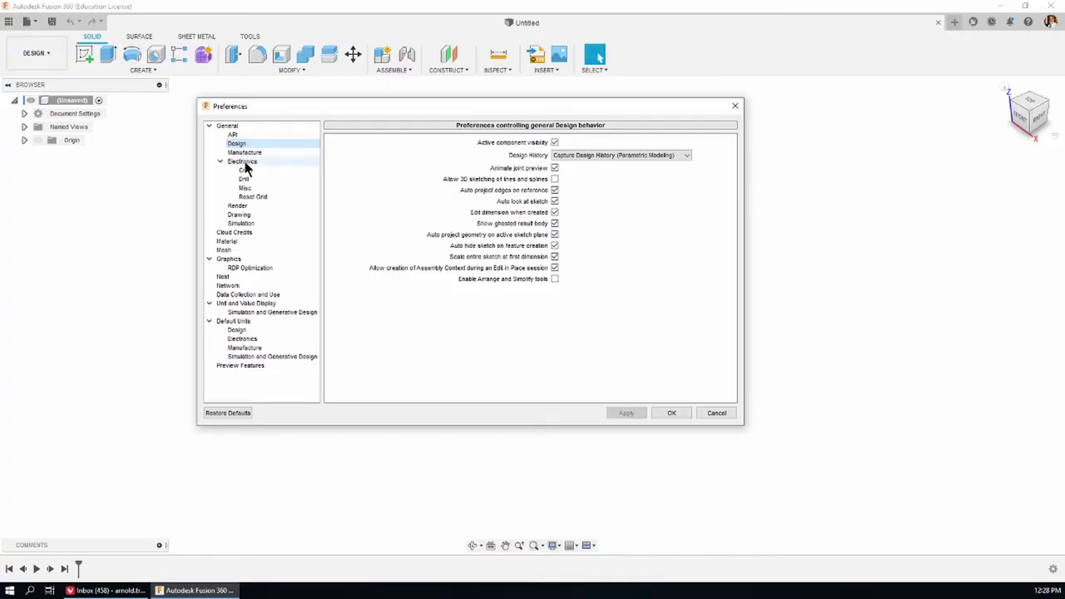
pyautogui.click(242, 215)
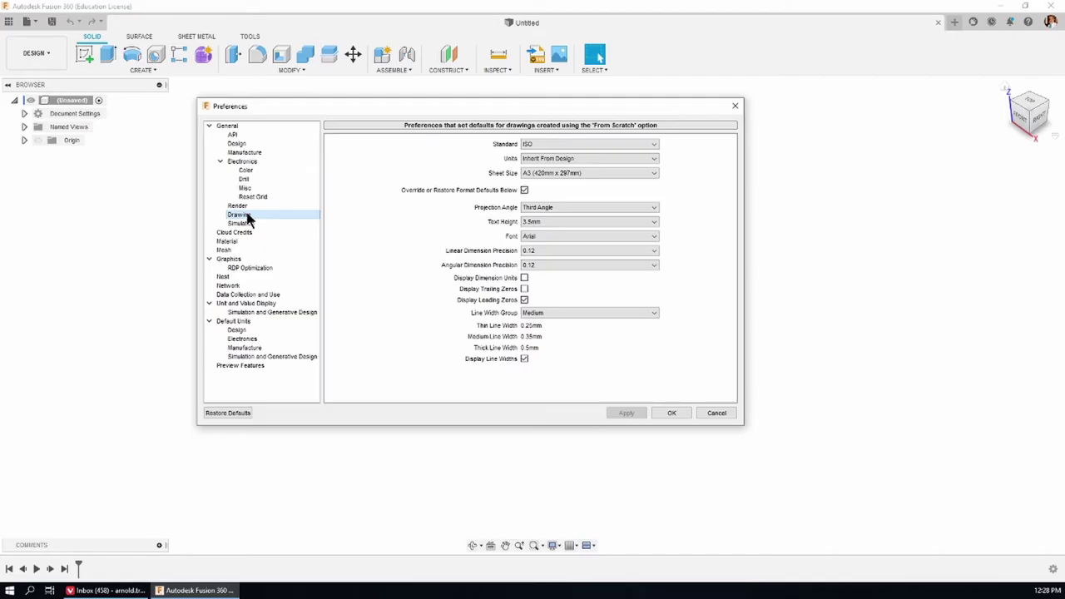
# Step: Try the ASME and Inherit From Design standards for the drawing defaults and view the projection angle options
pyautogui.click(654, 145)
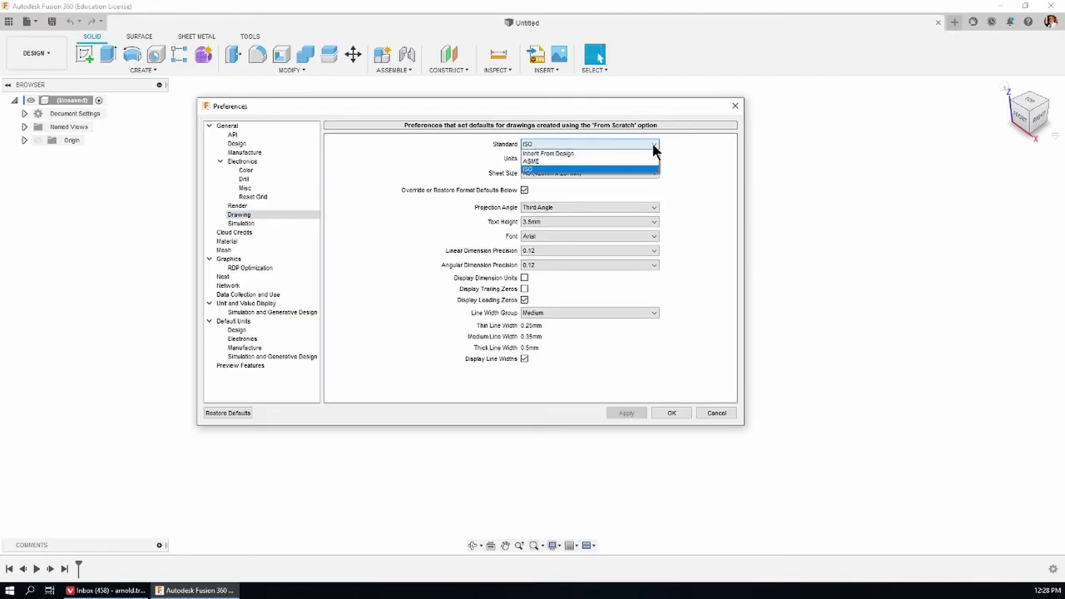
pyautogui.click(535, 160)
pyautogui.click(646, 207)
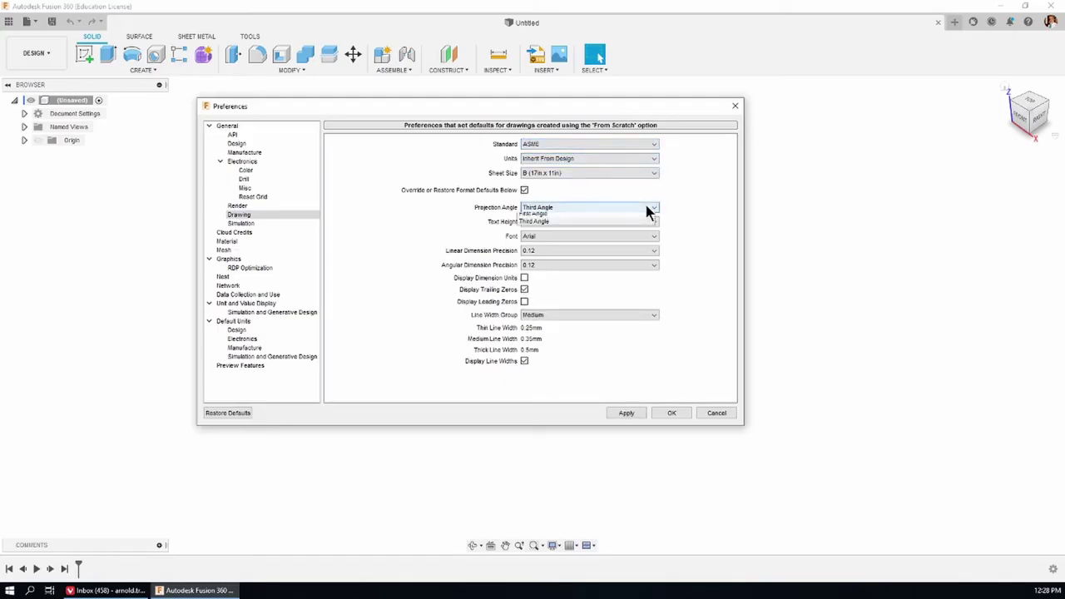
pyautogui.click(645, 205)
pyautogui.click(599, 145)
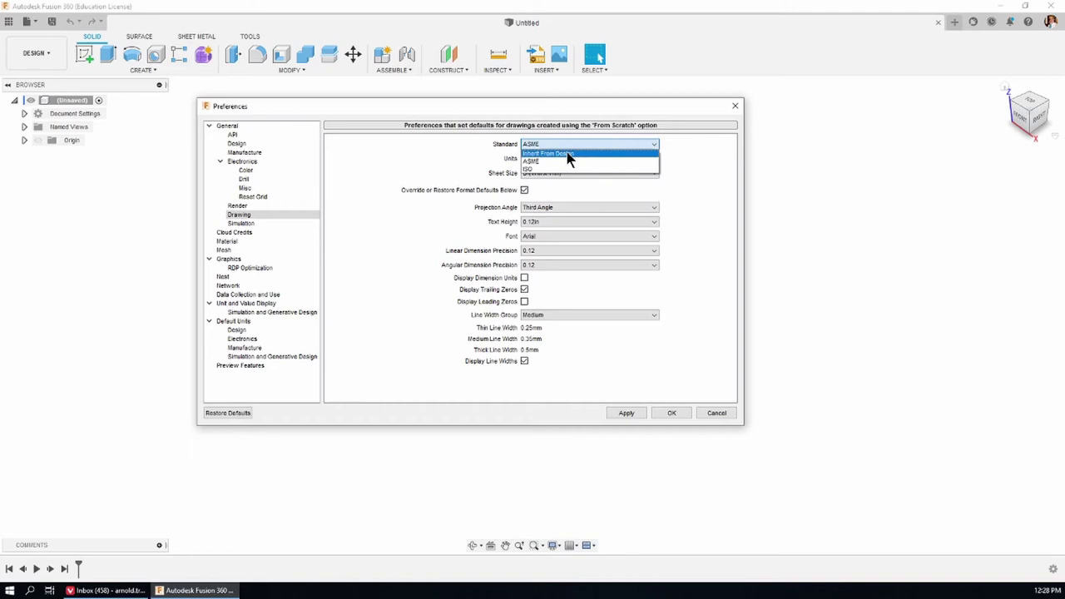
pyautogui.click(552, 155)
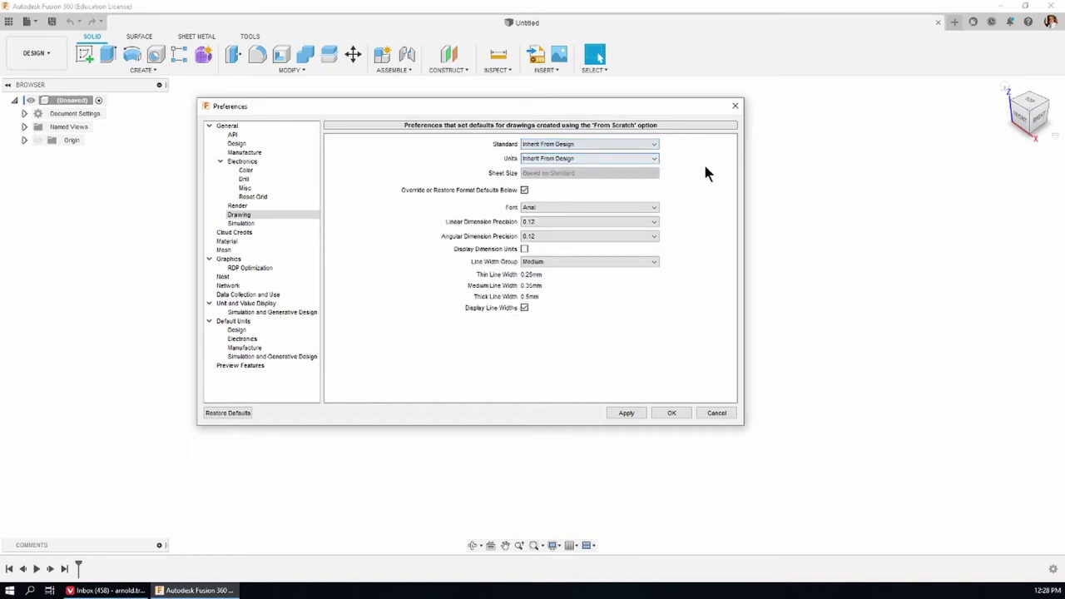
# Step: Set the drawing defaults to the ISO standard with Third Angle projection and save the preferences
pyautogui.click(566, 145)
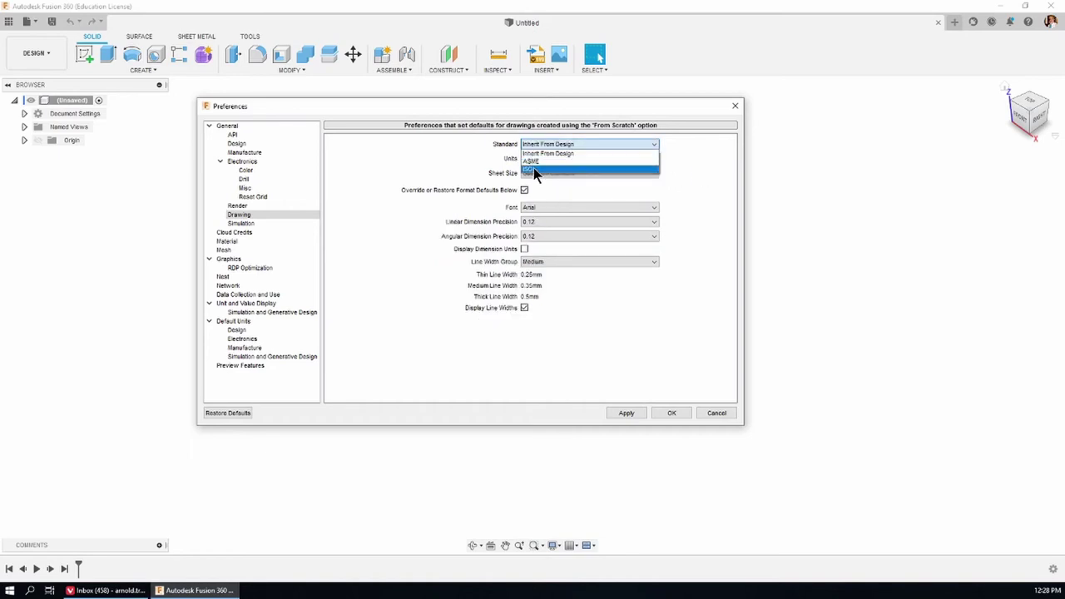
pyautogui.click(533, 170)
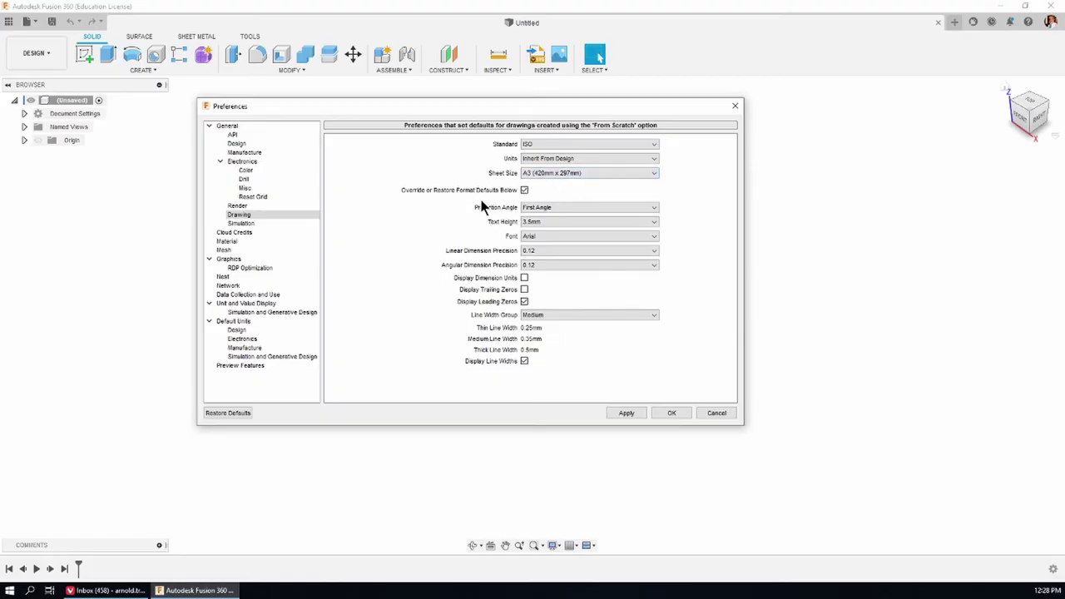
pyautogui.click(647, 208)
pyautogui.click(647, 209)
pyautogui.click(574, 207)
pyautogui.click(558, 222)
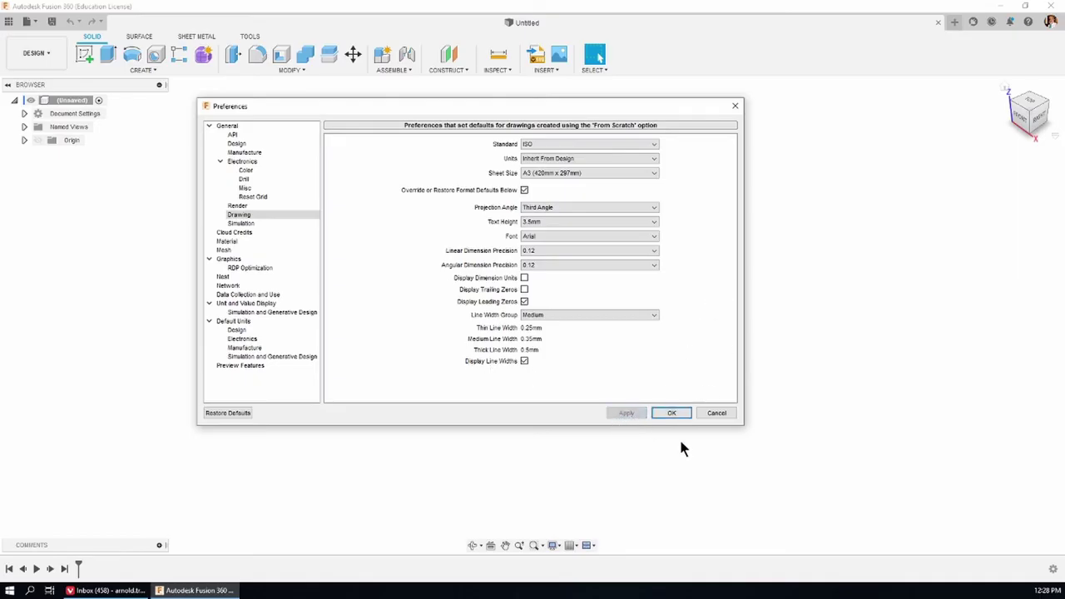
pyautogui.click(669, 414)
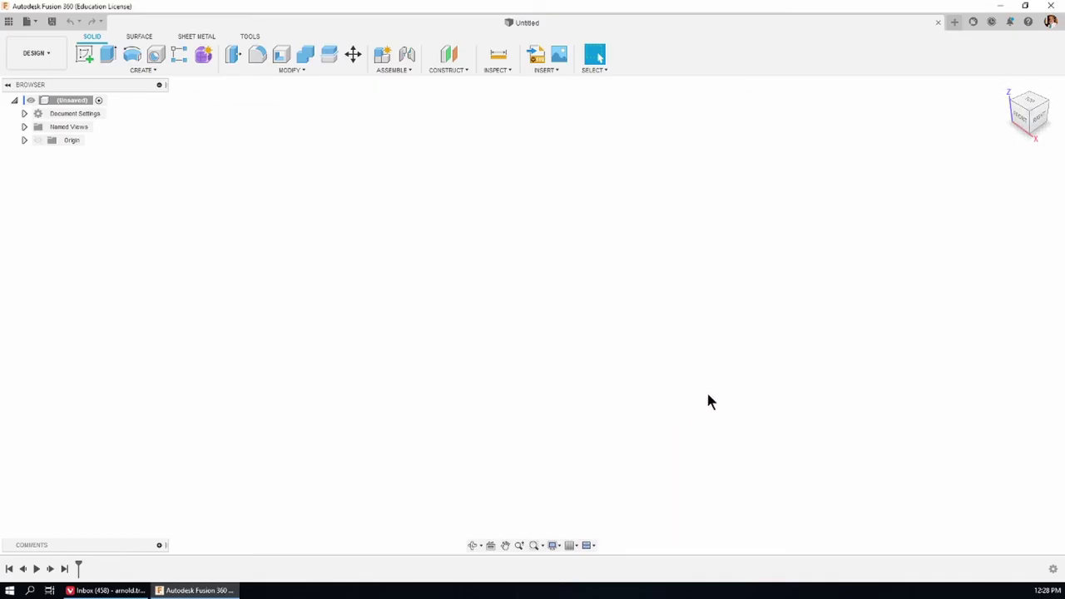
# Step: Reopen the preferences and review the default material and the unit and value display settings
pyautogui.click(1051, 23)
pyautogui.click(1017, 50)
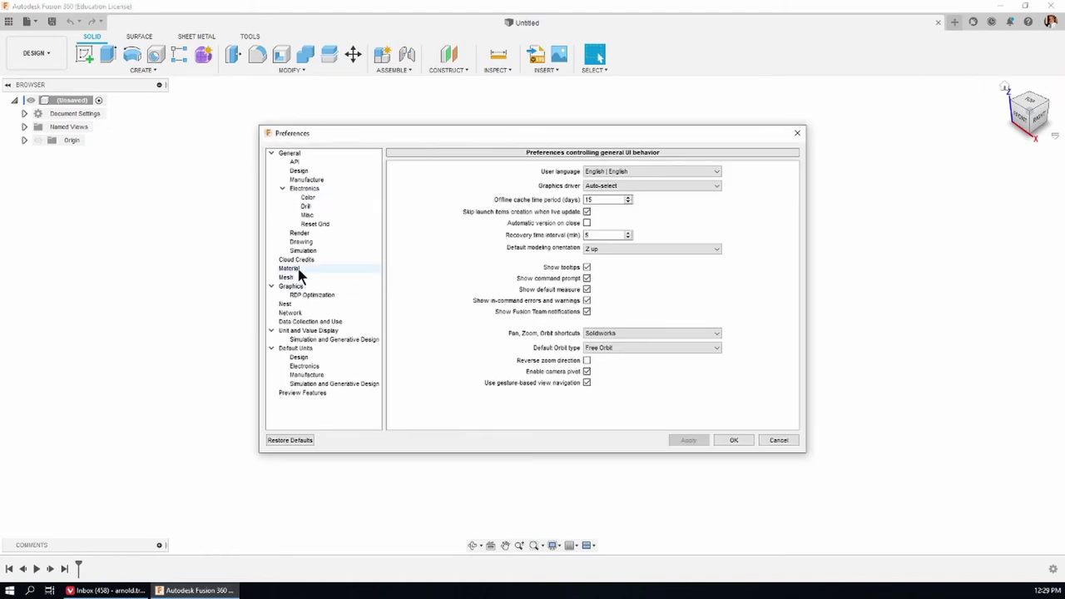
pyautogui.click(292, 268)
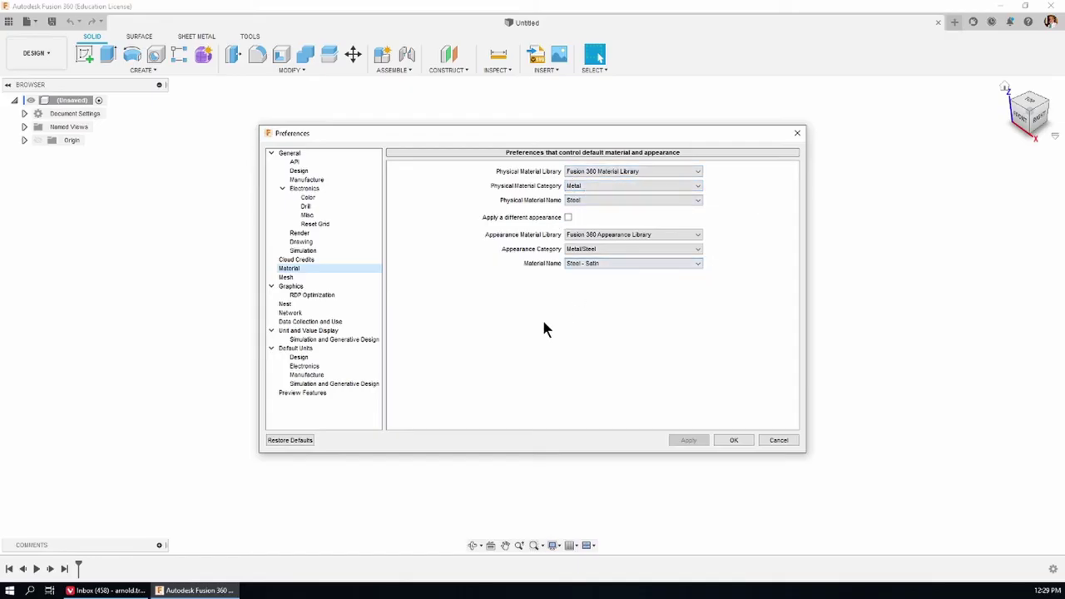
pyautogui.click(329, 331)
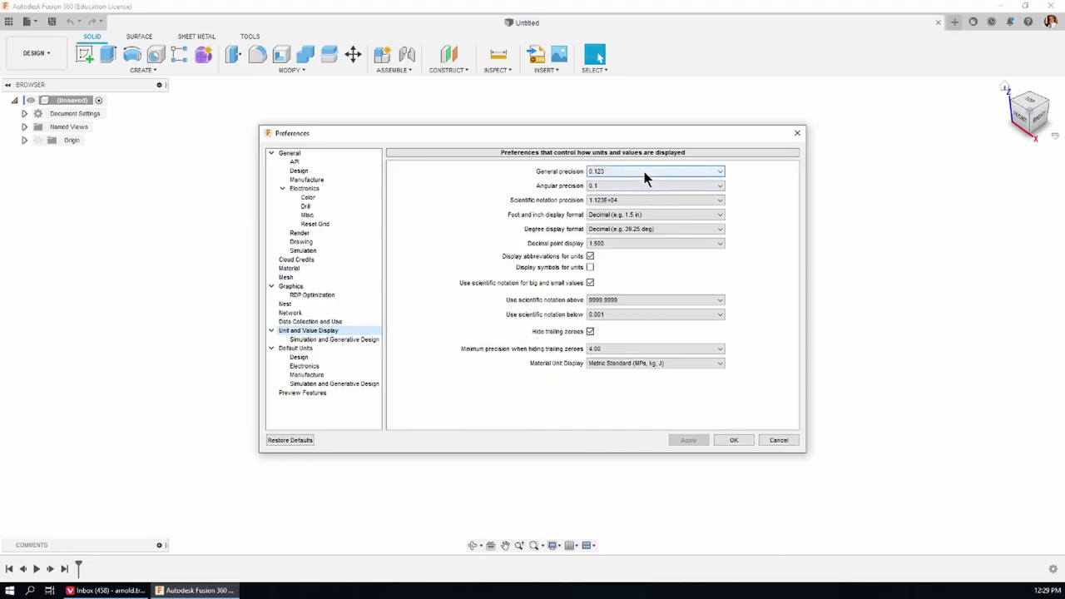
# Step: Check which default units are available for new designs
pyautogui.click(305, 350)
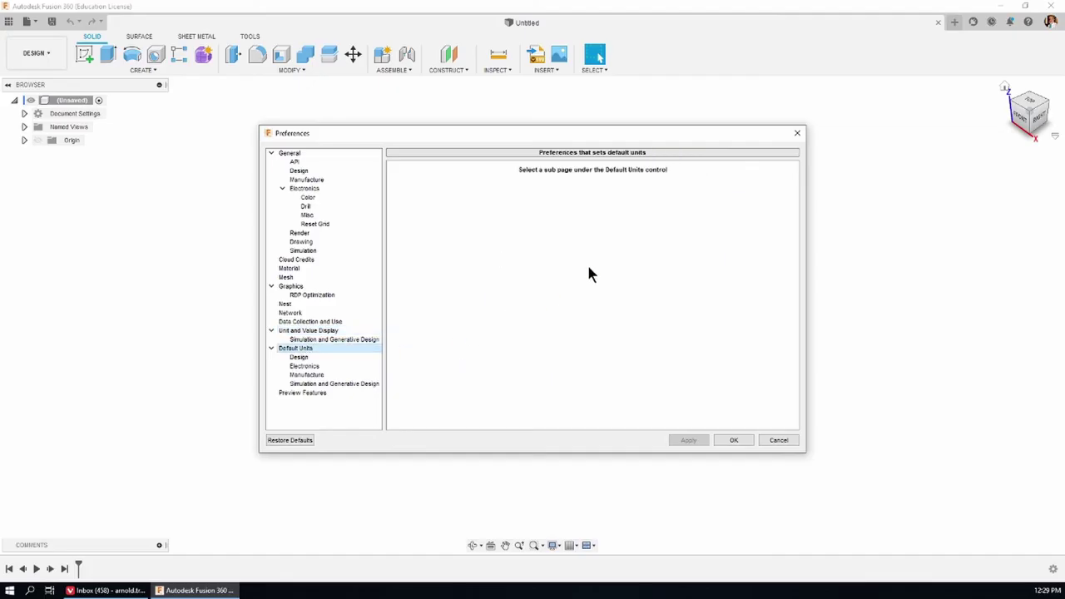
pyautogui.click(300, 357)
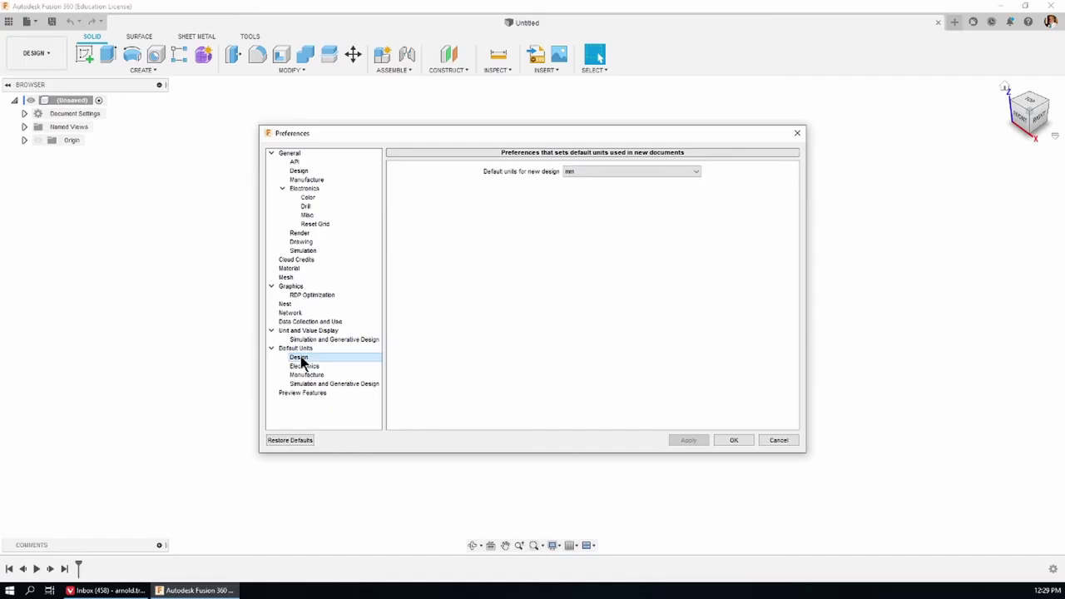
pyautogui.click(696, 172)
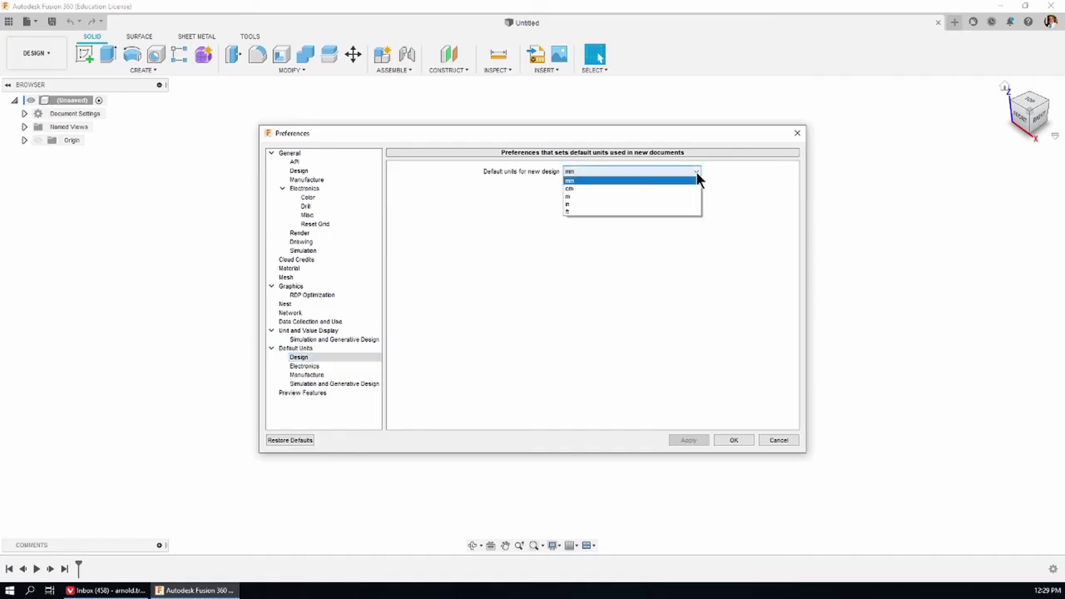
pyautogui.click(696, 172)
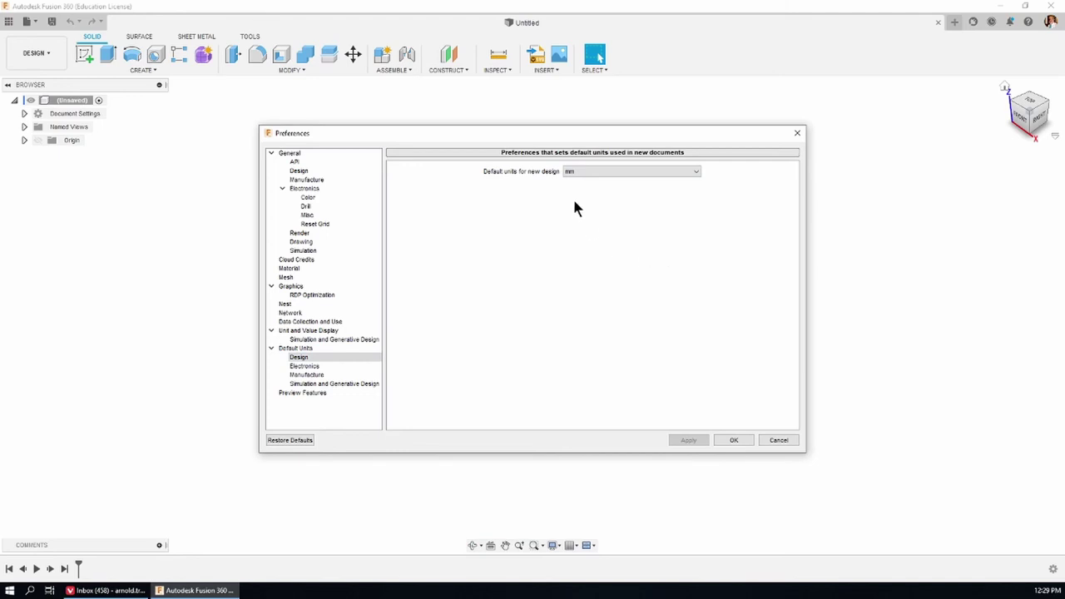
# Step: Review the preview features for all workspaces with Break View enabled, and apply and close the preferences
pyautogui.click(314, 394)
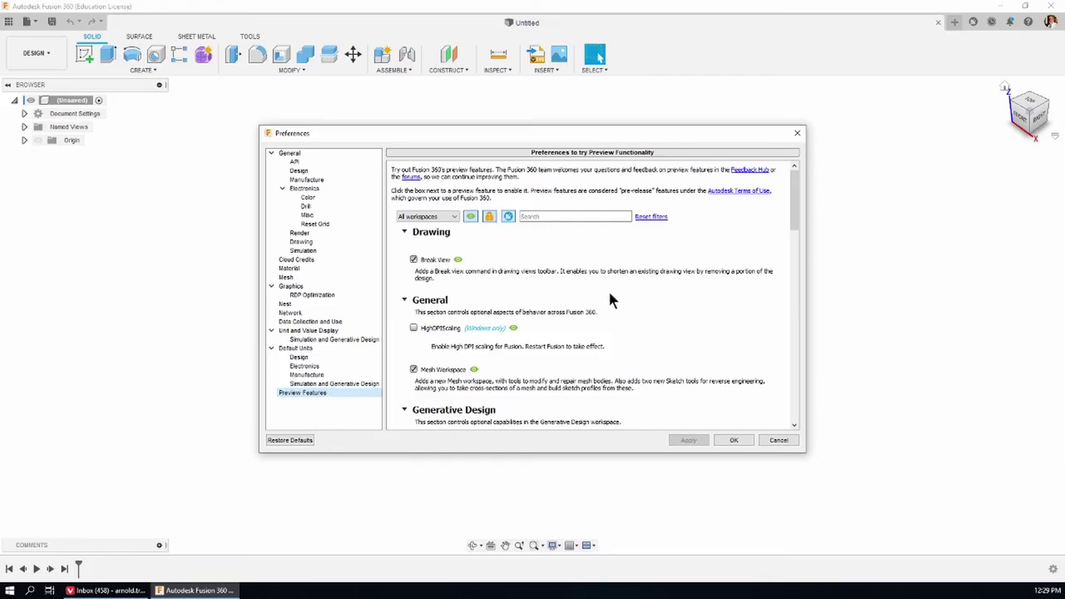
pyautogui.click(427, 218)
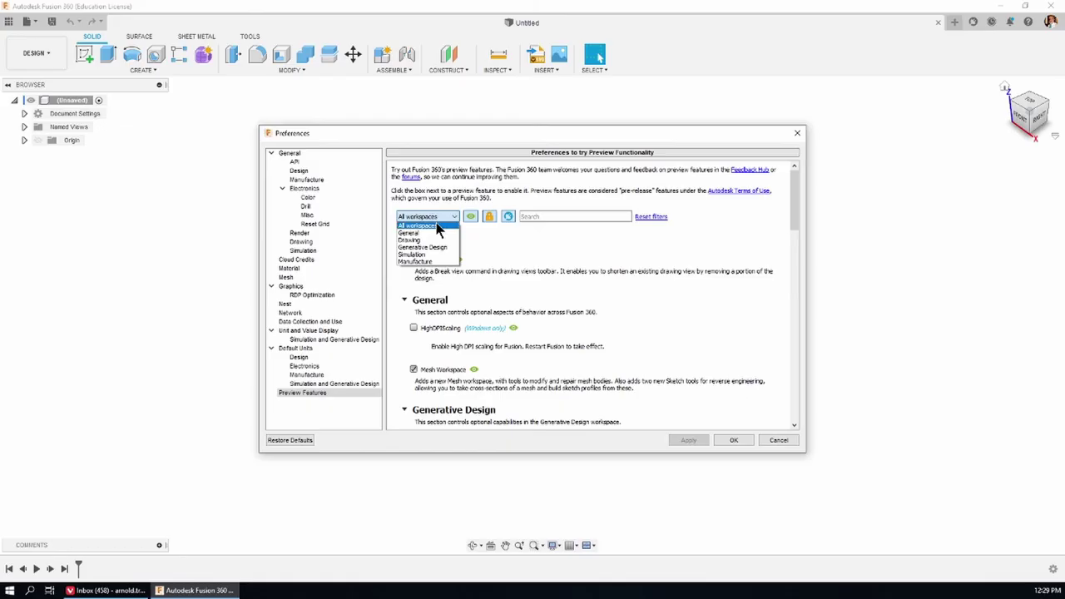
pyautogui.click(437, 225)
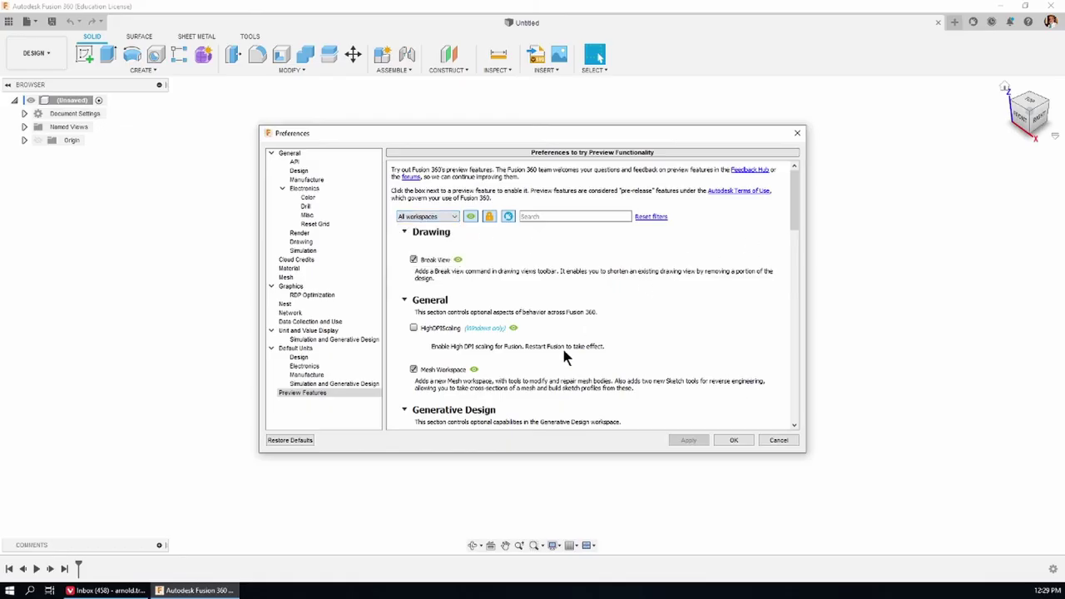
pyautogui.click(414, 260)
pyautogui.click(414, 259)
pyautogui.scroll(-2, 544, 279)
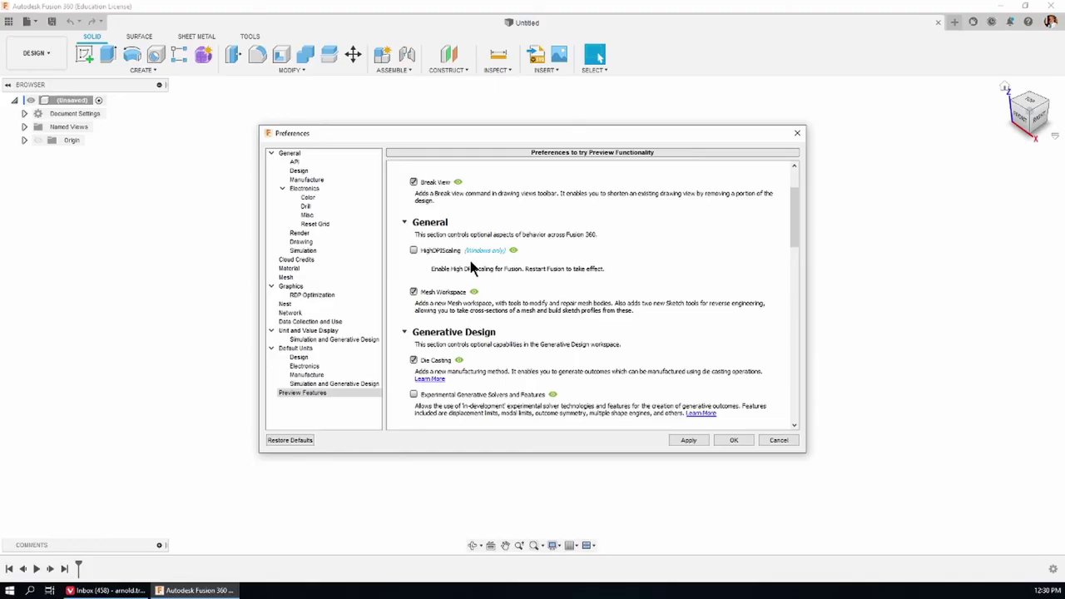
pyautogui.scroll(-10, 537, 333)
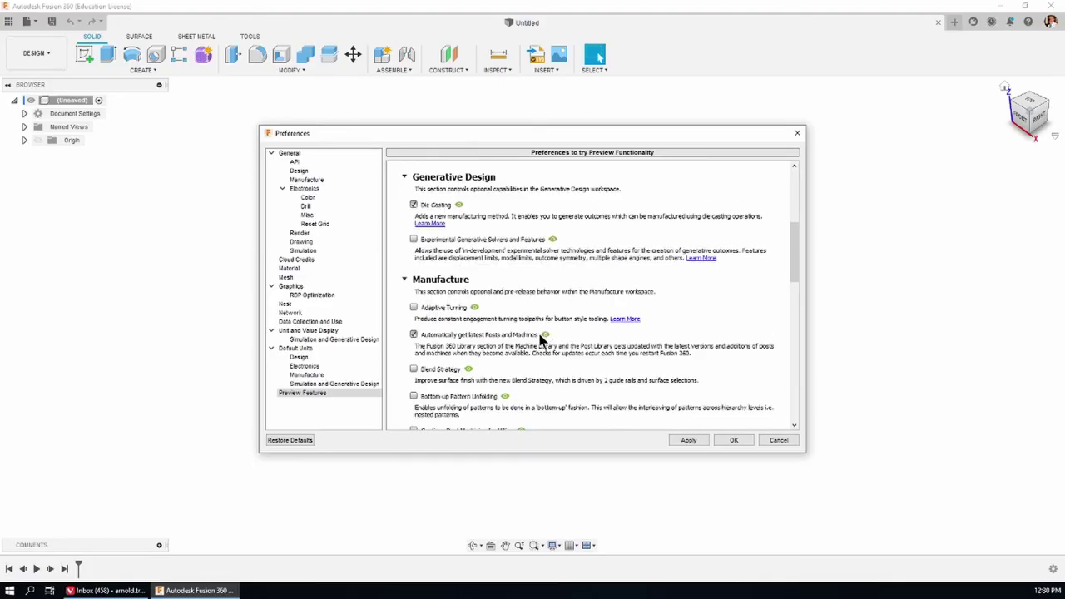
pyautogui.scroll(-6, 539, 341)
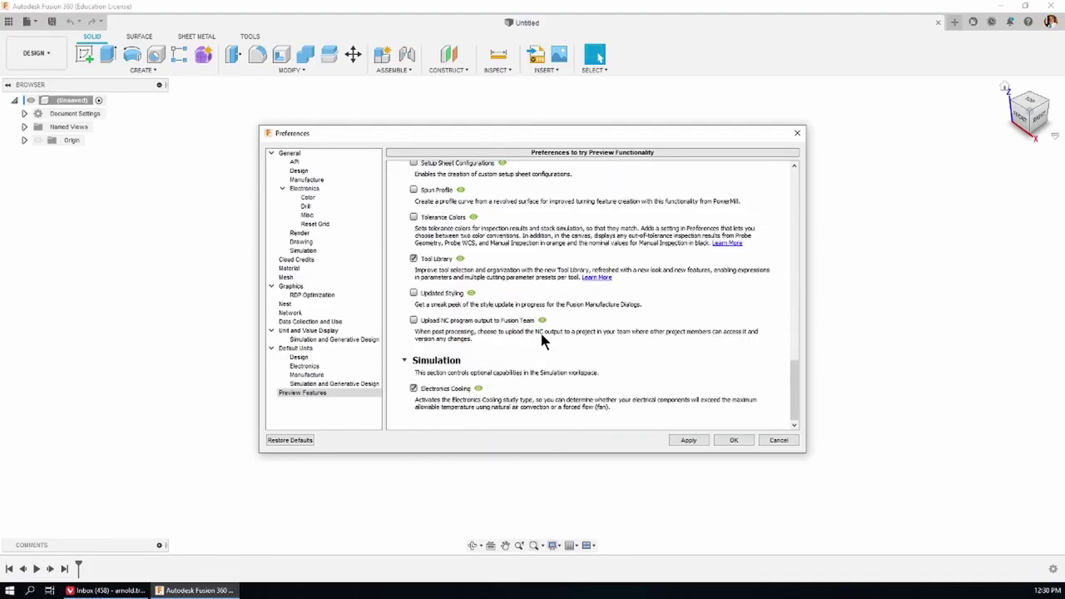
pyautogui.scroll(15, 541, 342)
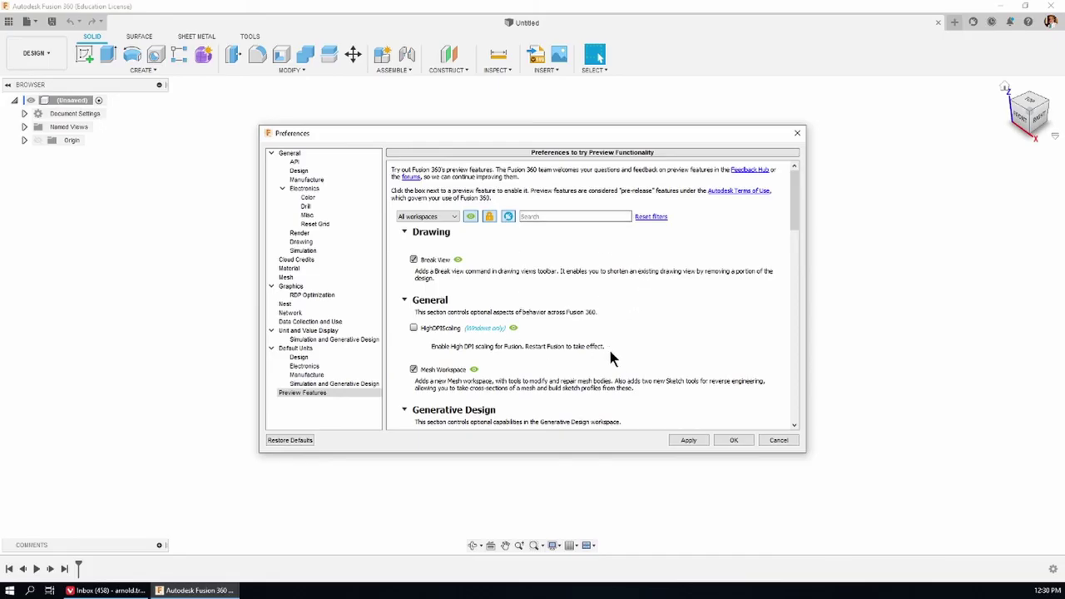
pyautogui.click(688, 441)
pyautogui.click(741, 440)
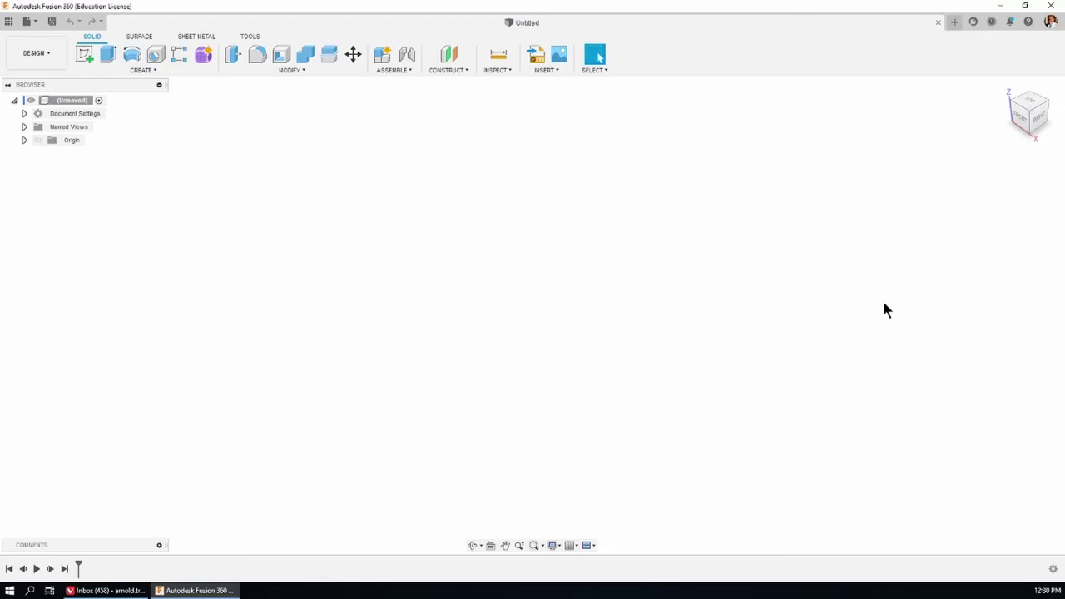